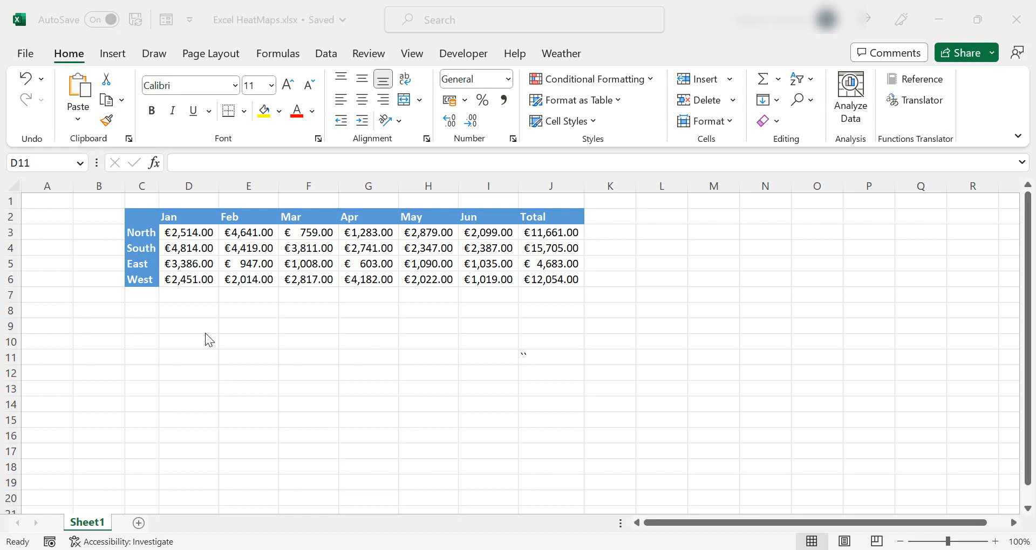
{"action": "left_click", "coordinate": [508, 341]}
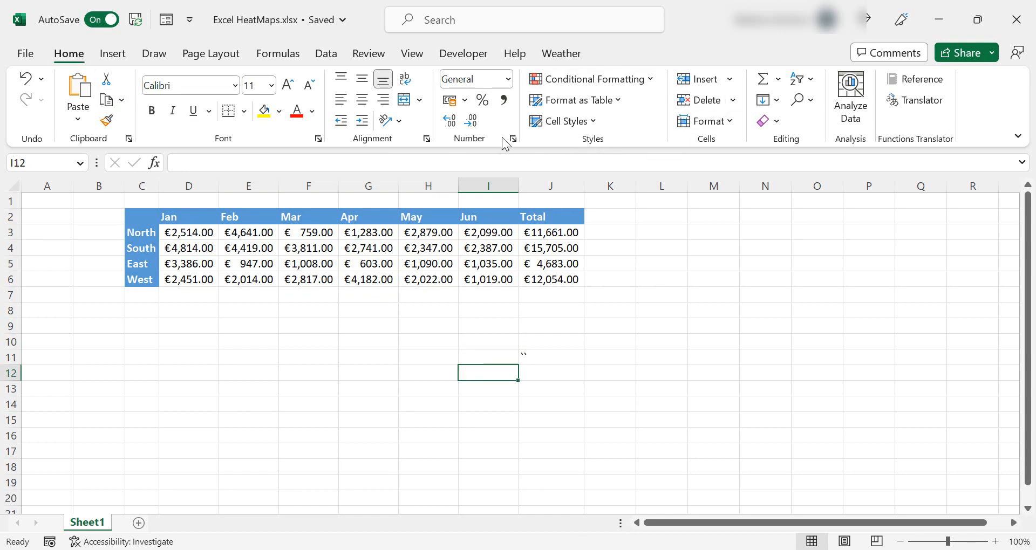
{"action": "left_click", "coordinate": [651, 79]}
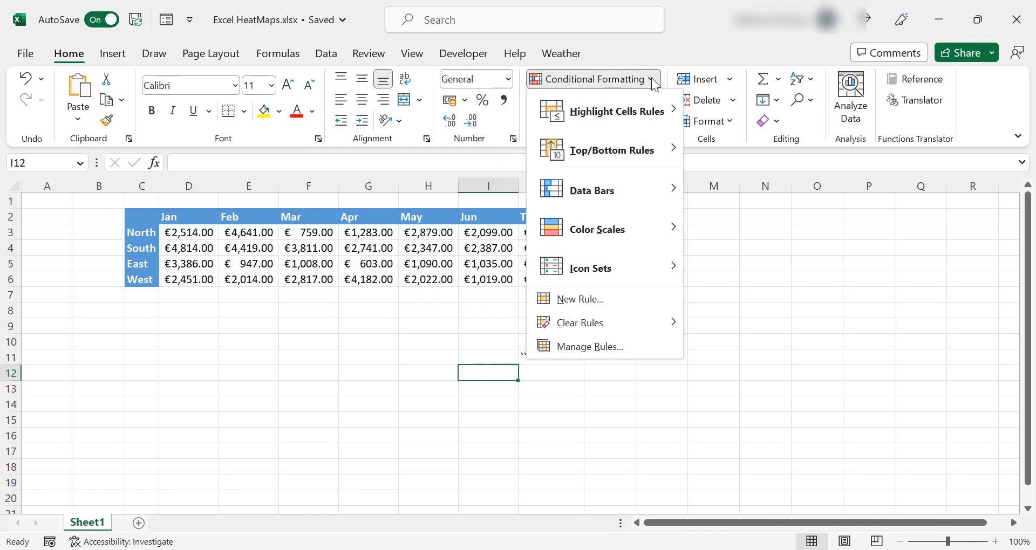
{"action": "mouse_move", "coordinate": [625, 237]}
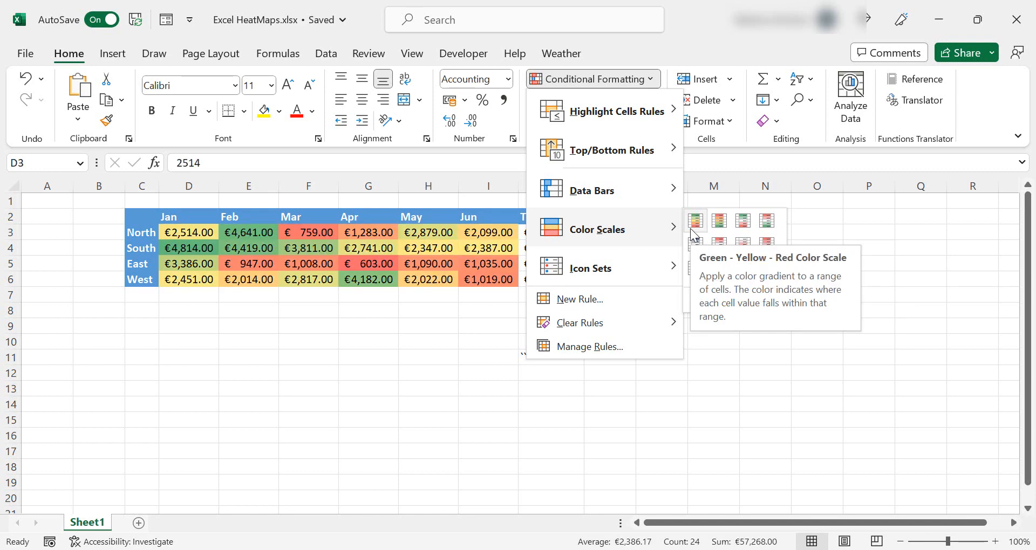
{"action": "key", "text": "Escape"}
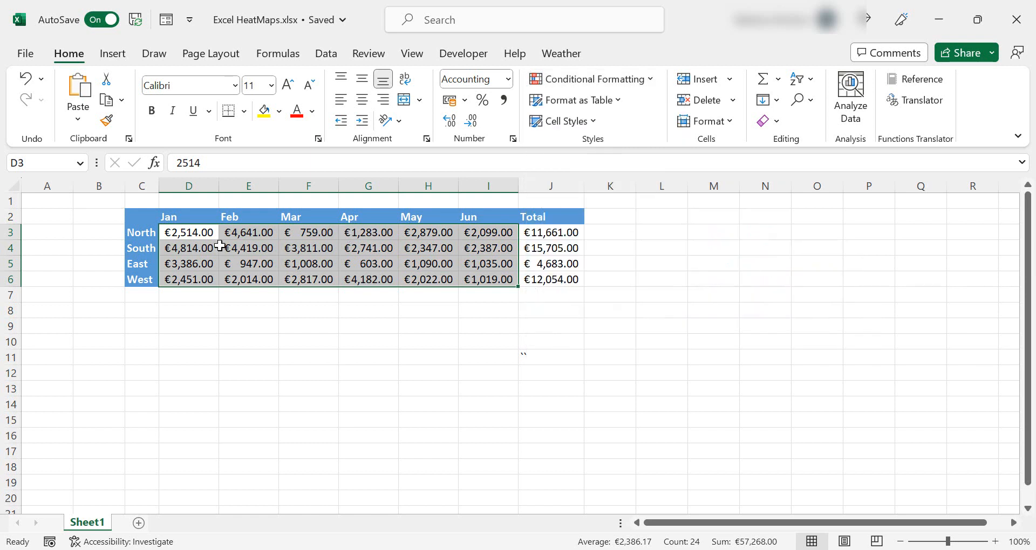
Apply the Green - Yellow - Red color scale to the Jan–Jun sales values in D3:I6
{"action": "left_click_drag", "start_coordinate": [183, 237], "coordinate": [488, 273]}
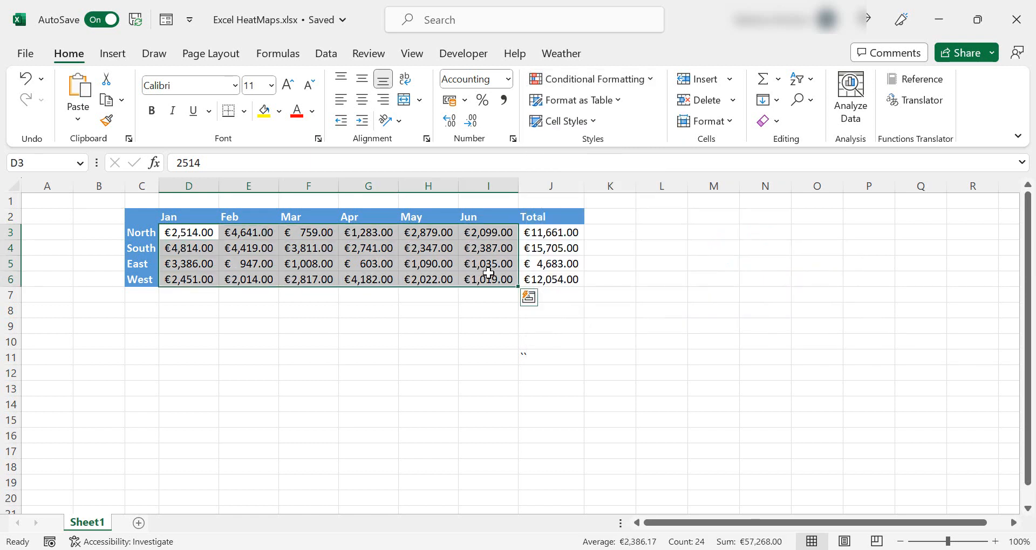
{"action": "left_click", "coordinate": [661, 81]}
{"action": "mouse_move", "coordinate": [660, 226]}
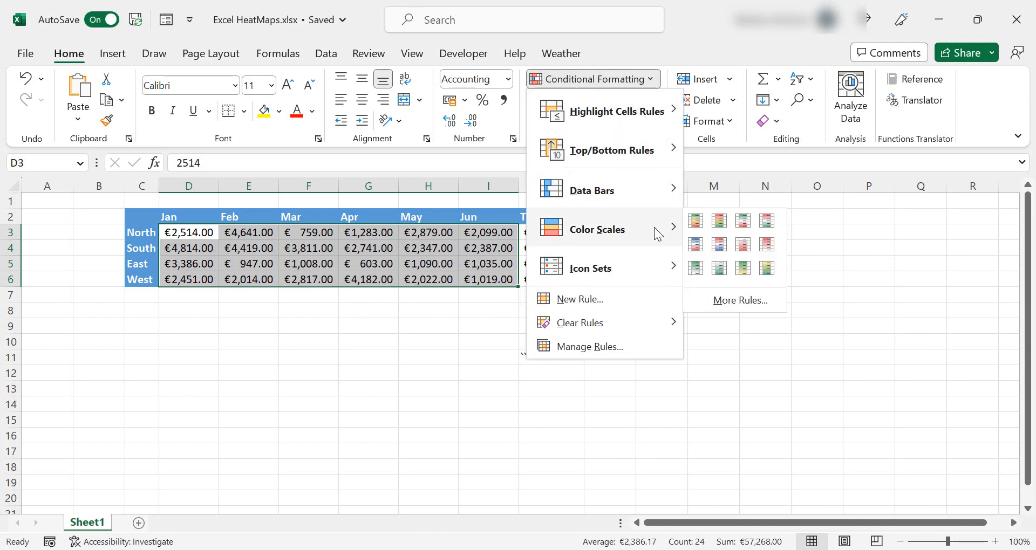
{"action": "left_click", "coordinate": [694, 222]}
{"action": "left_click", "coordinate": [180, 324]}
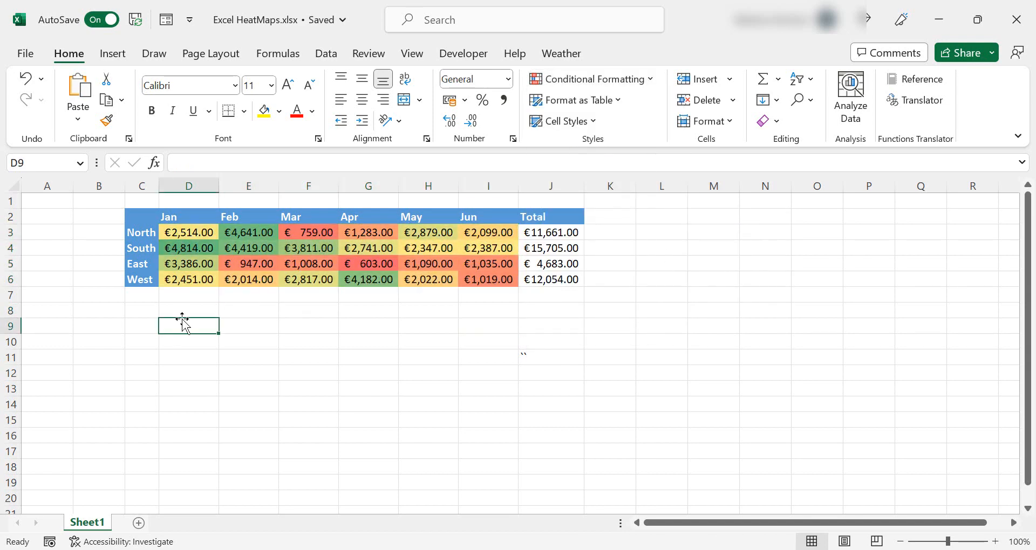
{"action": "left_click", "coordinate": [197, 253]}
{"action": "left_click_drag", "start_coordinate": [198, 263], "coordinate": [489, 277]}
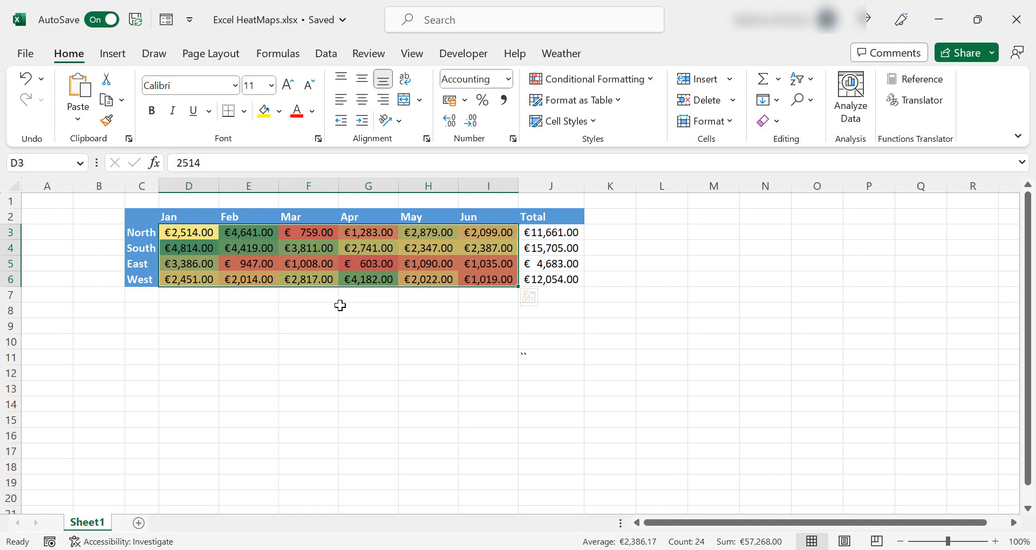
{"action": "left_click", "coordinate": [302, 325]}
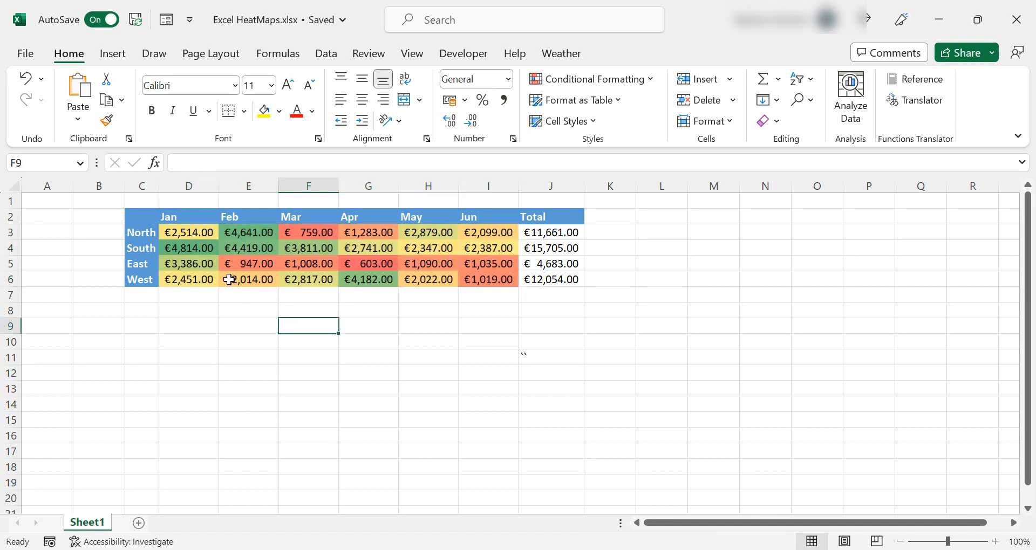
Apply the Green - Yellow - Red color scale to the sales values including the Total column, D3:J6
{"action": "left_click_drag", "start_coordinate": [209, 229], "coordinate": [537, 279]}
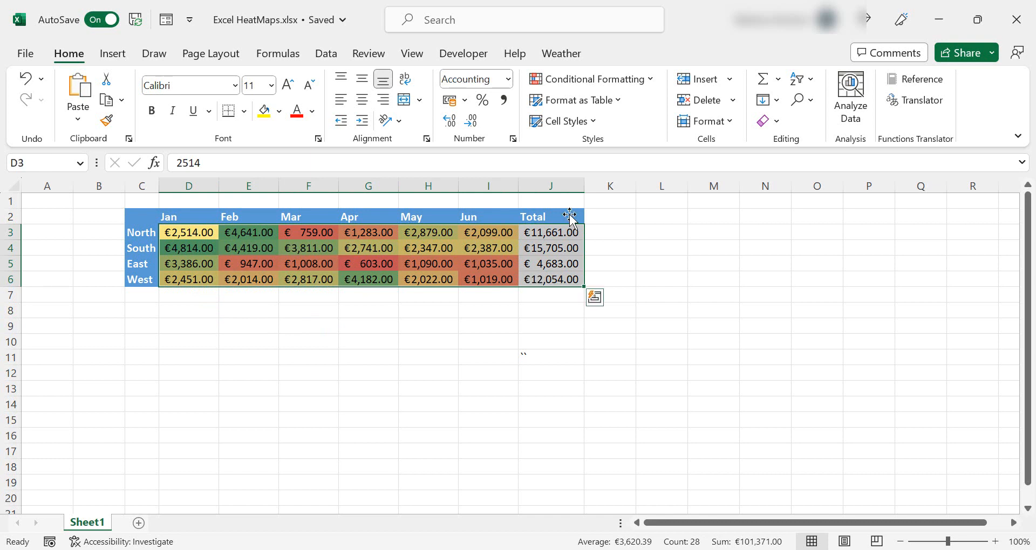
{"action": "left_click", "coordinate": [653, 80]}
{"action": "mouse_move", "coordinate": [665, 231]}
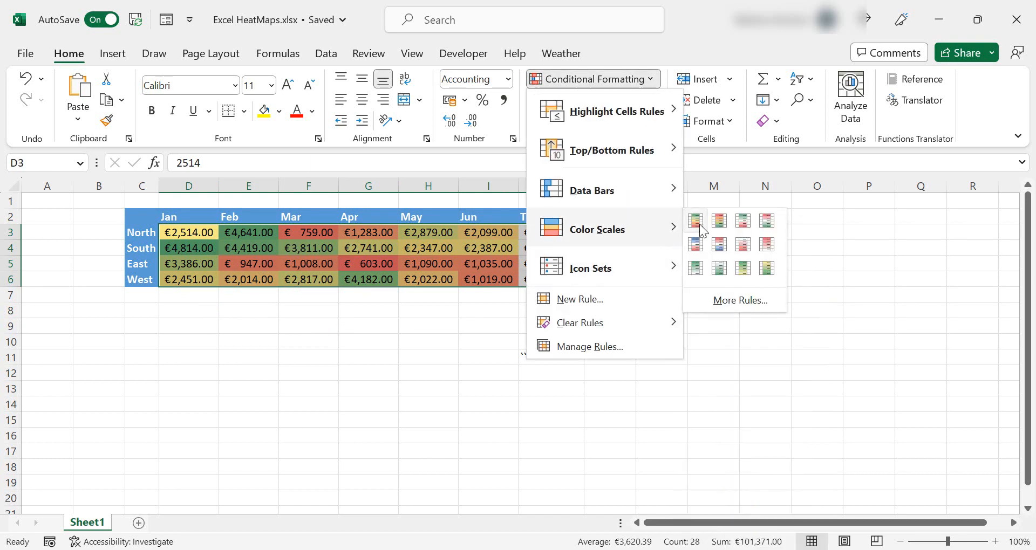
{"action": "left_click", "coordinate": [699, 224]}
Clear the conditional formatting rules from the selected D3:J6 cells
{"action": "left_click_drag", "start_coordinate": [540, 233], "coordinate": [541, 277]}
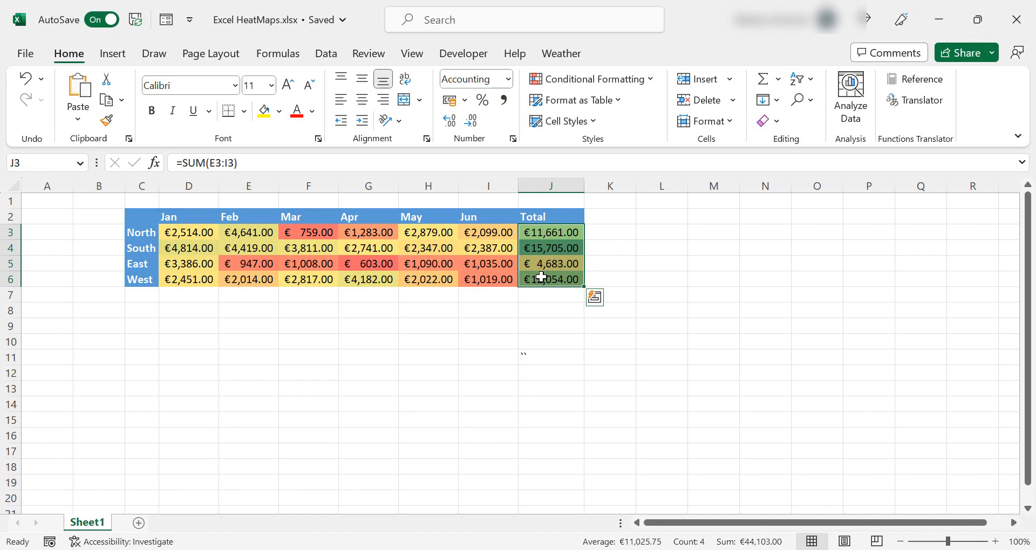
{"action": "left_click_drag", "start_coordinate": [206, 235], "coordinate": [191, 277]}
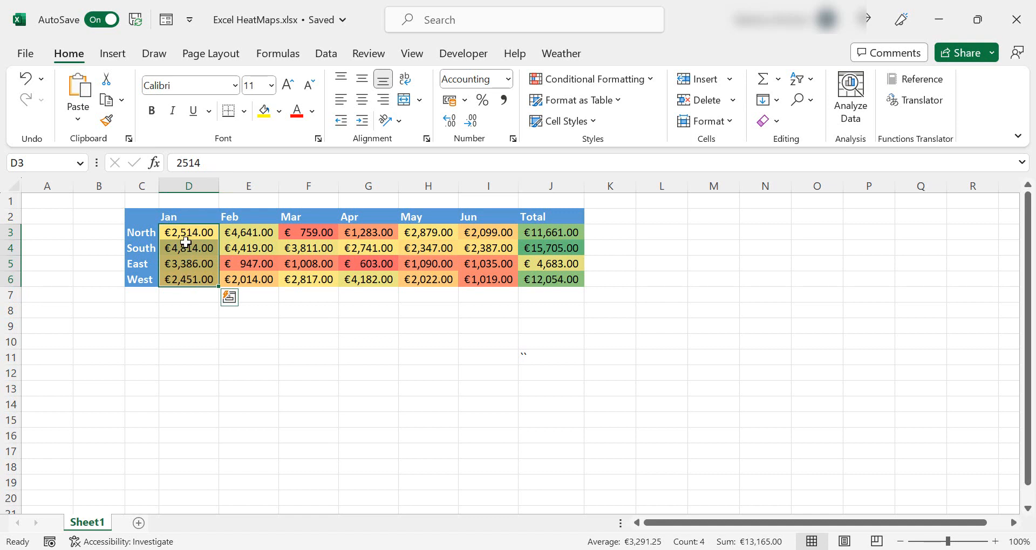
{"action": "left_click_drag", "start_coordinate": [186, 230], "coordinate": [561, 281]}
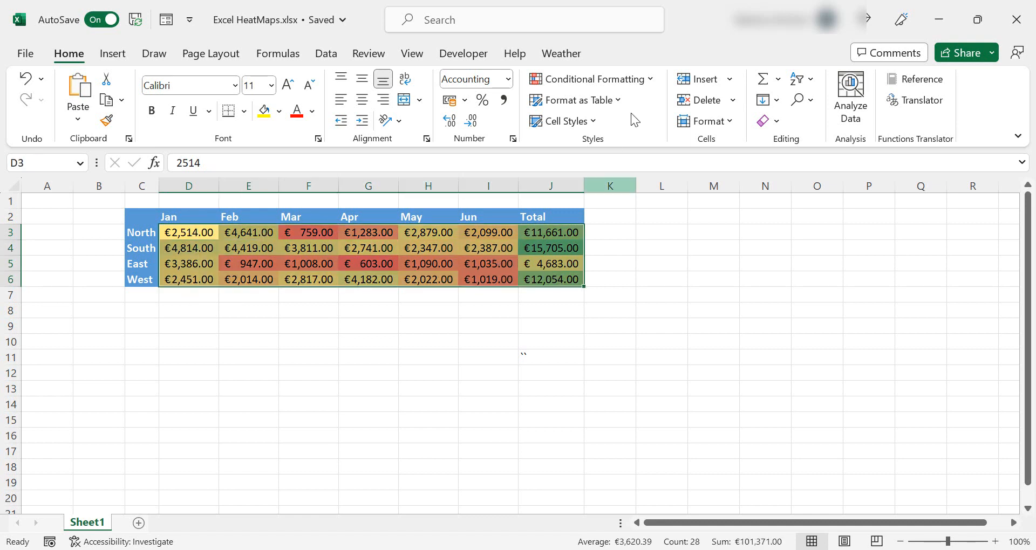
{"action": "left_click", "coordinate": [653, 77]}
{"action": "mouse_move", "coordinate": [675, 320]}
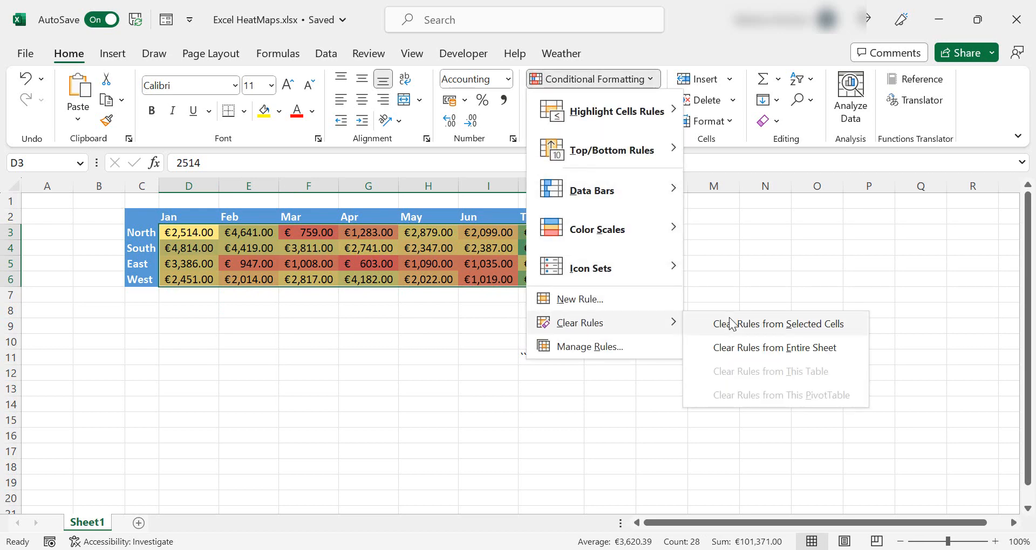
{"action": "left_click", "coordinate": [731, 323]}
Apply the Green - Yellow - Red color scale to the Jan column only, D3:D6
{"action": "left_click_drag", "start_coordinate": [192, 232], "coordinate": [194, 280]}
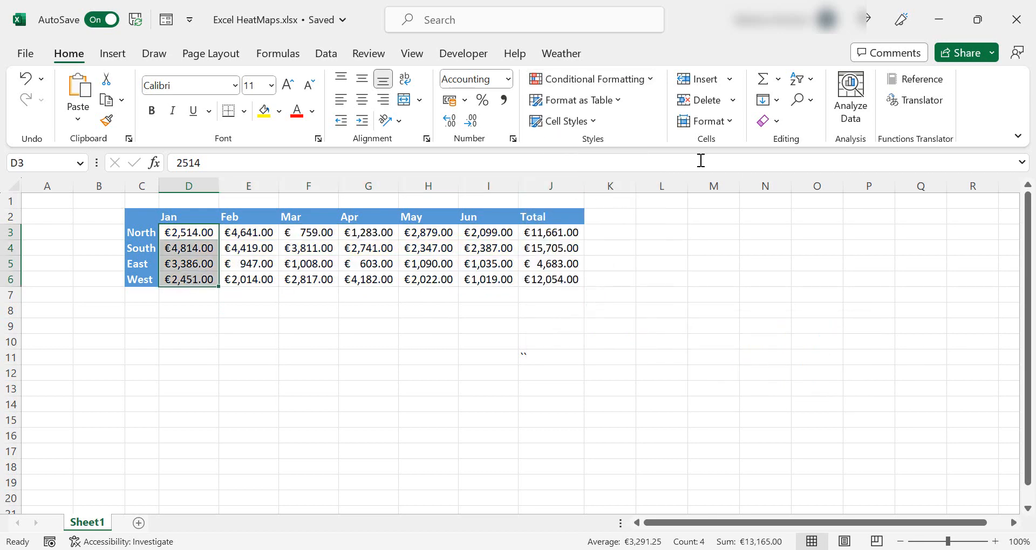
{"action": "left_click", "coordinate": [649, 85]}
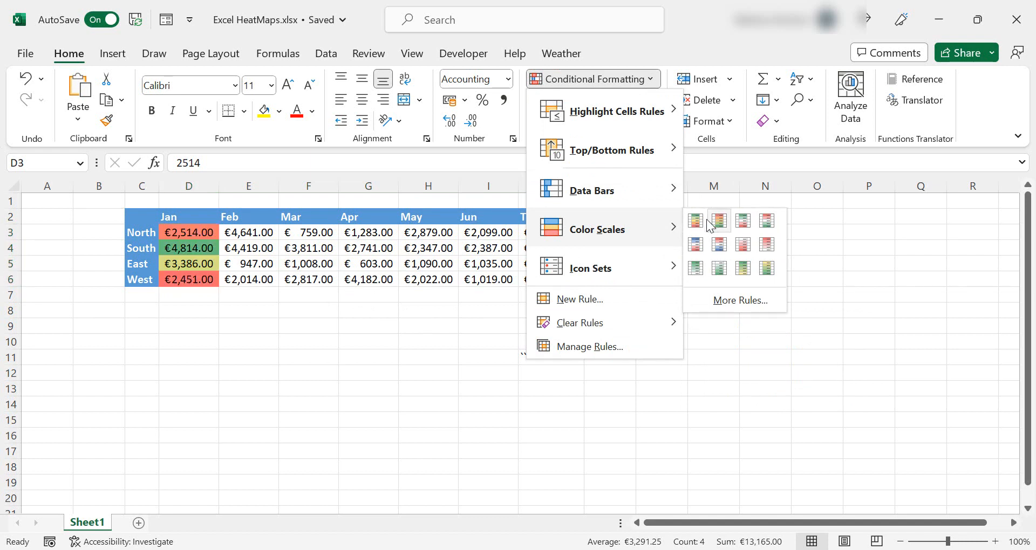
{"action": "left_click", "coordinate": [697, 221]}
{"action": "left_click", "coordinate": [184, 247]}
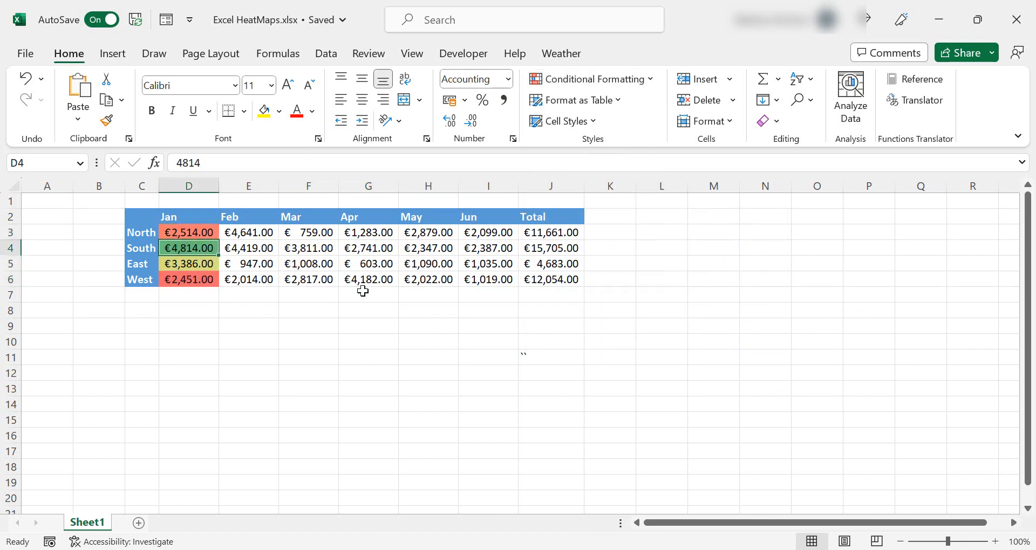
Copy the Jan column's color scale separately onto each of the Feb to Jun columns with Format Painter
{"action": "left_click_drag", "start_coordinate": [209, 233], "coordinate": [202, 274]}
{"action": "left_click", "coordinate": [107, 120]}
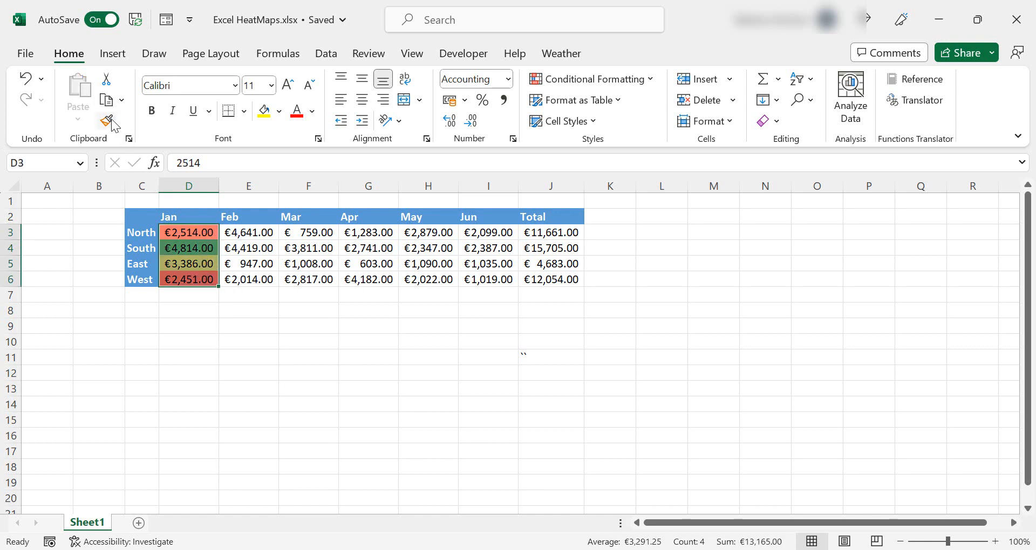
{"action": "mouse_move", "coordinate": [268, 233]}
{"action": "left_mouse_down"}
{"action": "mouse_move", "coordinate": [277, 254]}
{"action": "mouse_move", "coordinate": [267, 278]}
{"action": "left_mouse_up"}
{"action": "left_click_drag", "start_coordinate": [312, 232], "coordinate": [321, 278]}
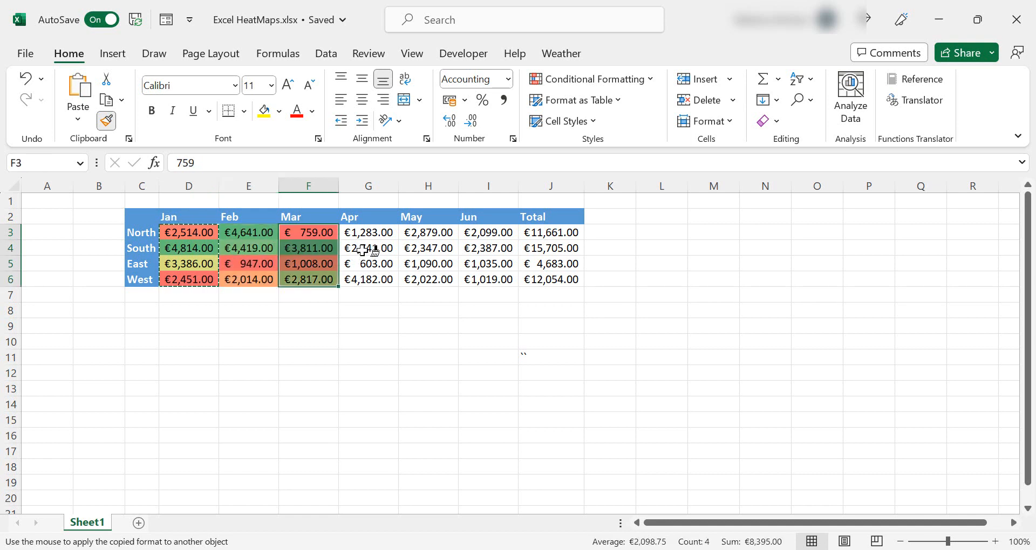
{"action": "left_click_drag", "start_coordinate": [366, 233], "coordinate": [371, 278]}
{"action": "left_click_drag", "start_coordinate": [445, 232], "coordinate": [446, 277]}
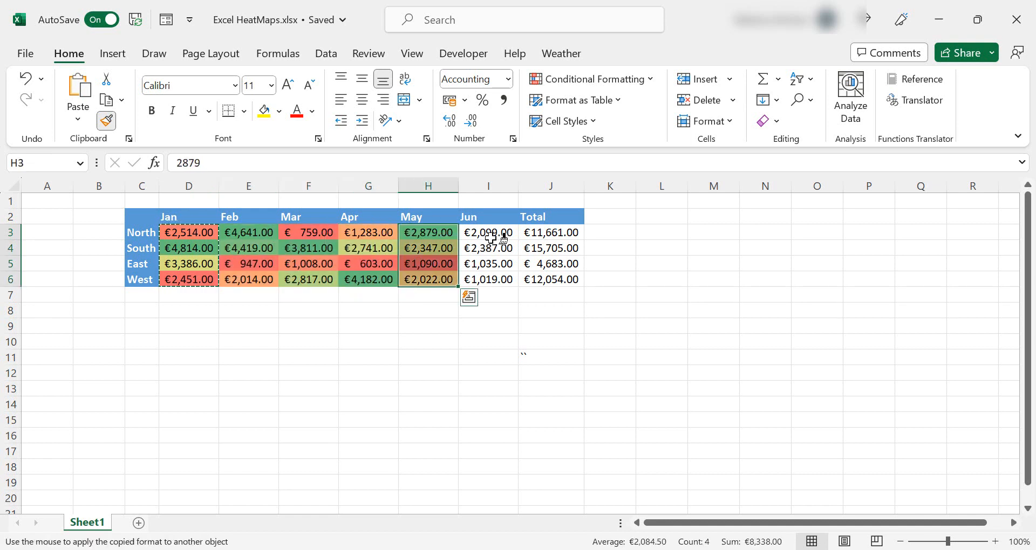
{"action": "left_click_drag", "start_coordinate": [497, 234], "coordinate": [495, 280]}
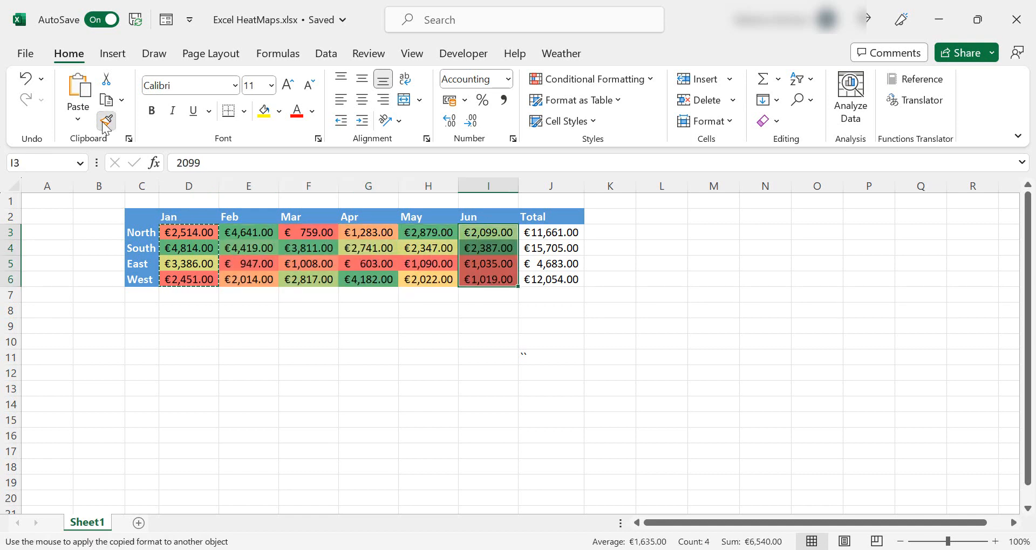
Apply the Green - Yellow - Red color scale to the whole D3:I6 range as one block
{"action": "left_click", "coordinate": [185, 231]}
{"action": "left_click_drag", "start_coordinate": [186, 247], "coordinate": [185, 278]}
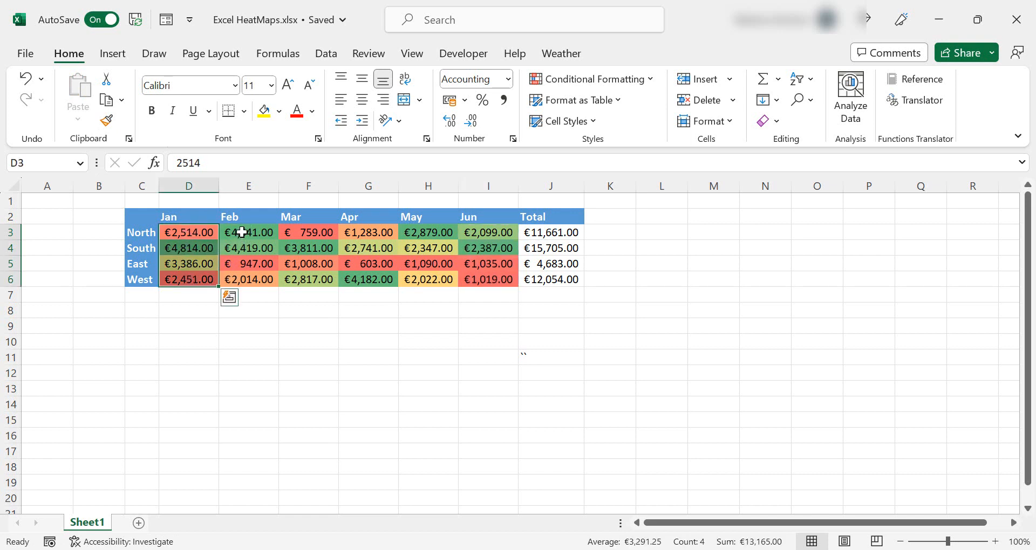
{"action": "left_click_drag", "start_coordinate": [238, 232], "coordinate": [246, 274]}
{"action": "left_click_drag", "start_coordinate": [306, 232], "coordinate": [317, 280]}
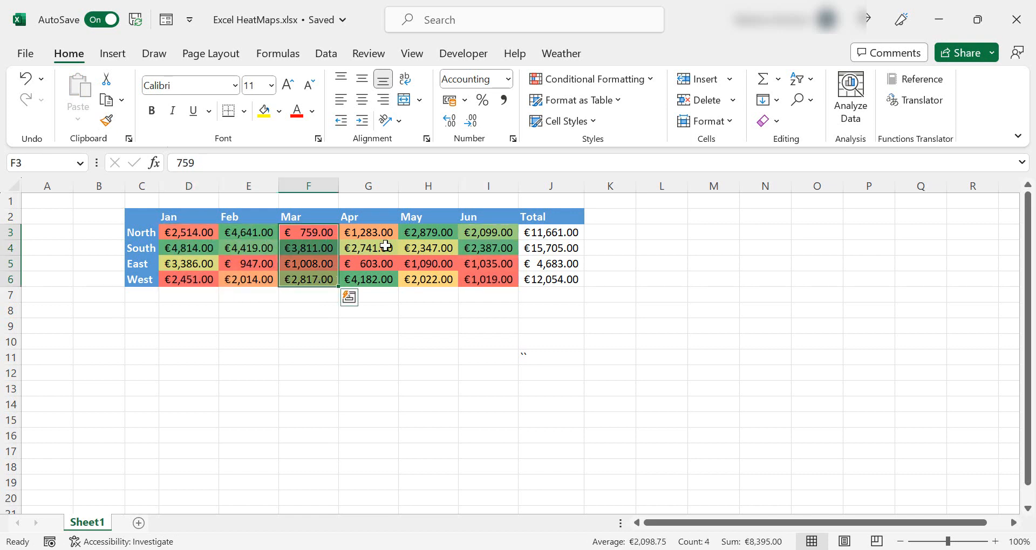
{"action": "left_click_drag", "start_coordinate": [381, 236], "coordinate": [377, 278]}
{"action": "left_click_drag", "start_coordinate": [426, 232], "coordinate": [430, 280]}
{"action": "left_click", "coordinate": [436, 339]}
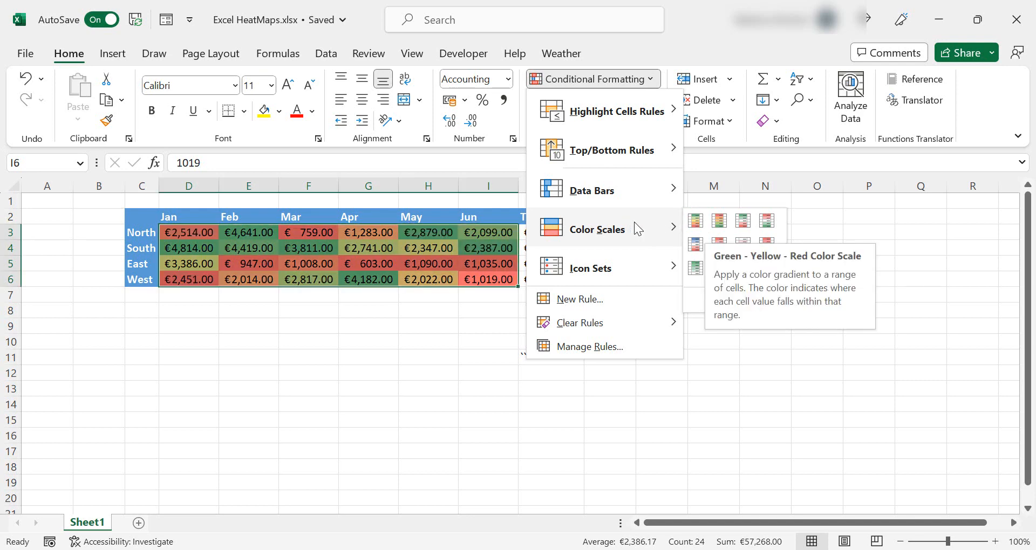
{"action": "left_click", "coordinate": [696, 220]}
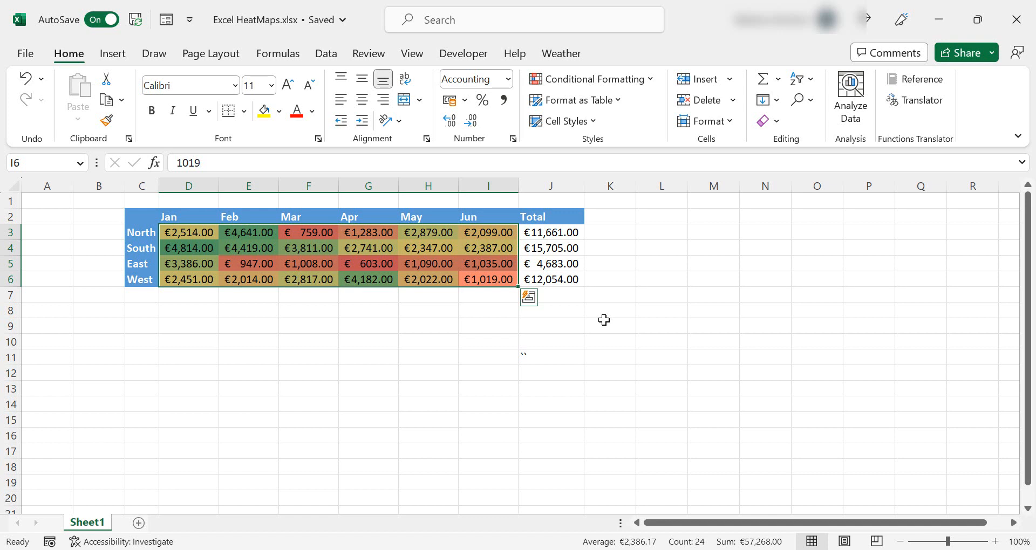
Undo the last two formatting changes
{"action": "key", "text": "ctrl+z"}
{"action": "key", "text": "ctrl+z"}
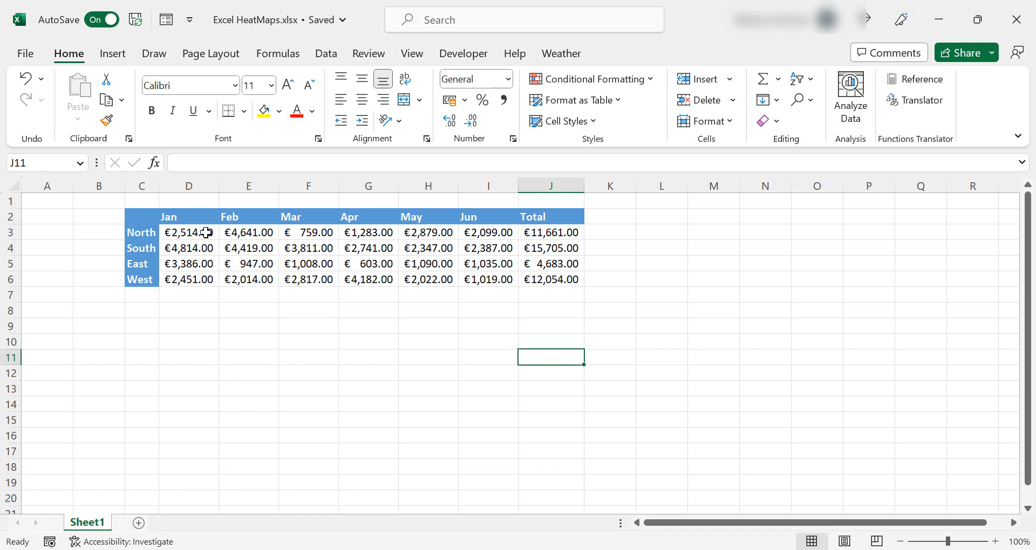
Start a new formatting rule for D3:I6 and set its format style to 3-Color Scale
{"action": "mouse_move", "coordinate": [203, 232]}
{"action": "left_mouse_down"}
{"action": "mouse_move", "coordinate": [457, 251]}
{"action": "mouse_move", "coordinate": [487, 264]}
{"action": "mouse_move", "coordinate": [489, 280]}
{"action": "left_mouse_up"}
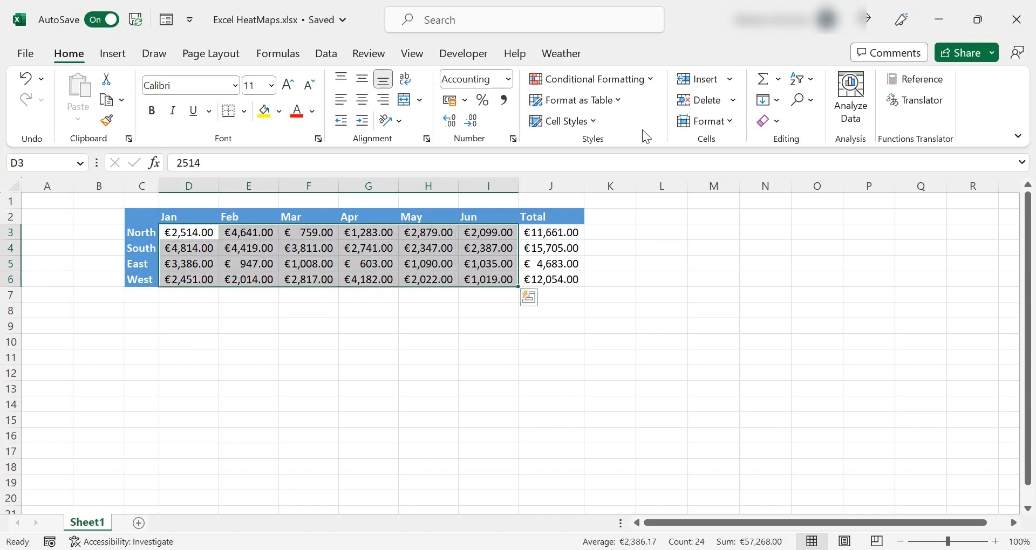
{"action": "left_click", "coordinate": [652, 82]}
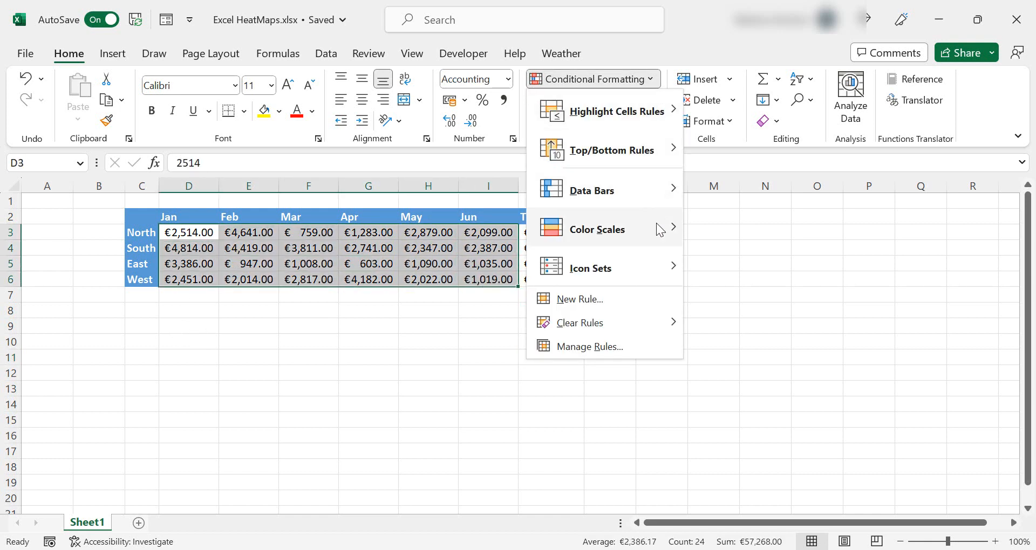
{"action": "mouse_move", "coordinate": [656, 227]}
{"action": "left_click", "coordinate": [740, 301]}
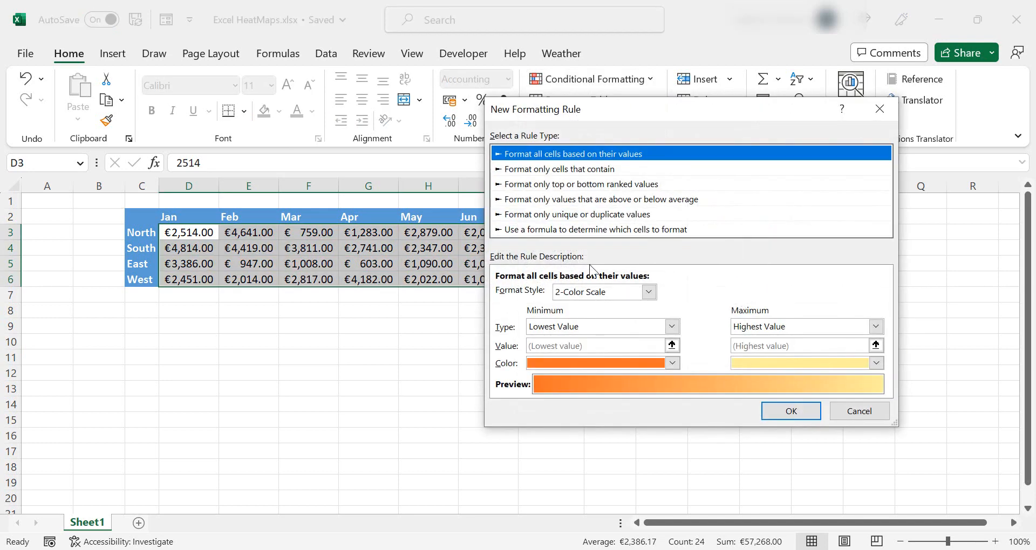
{"action": "left_click", "coordinate": [649, 292]}
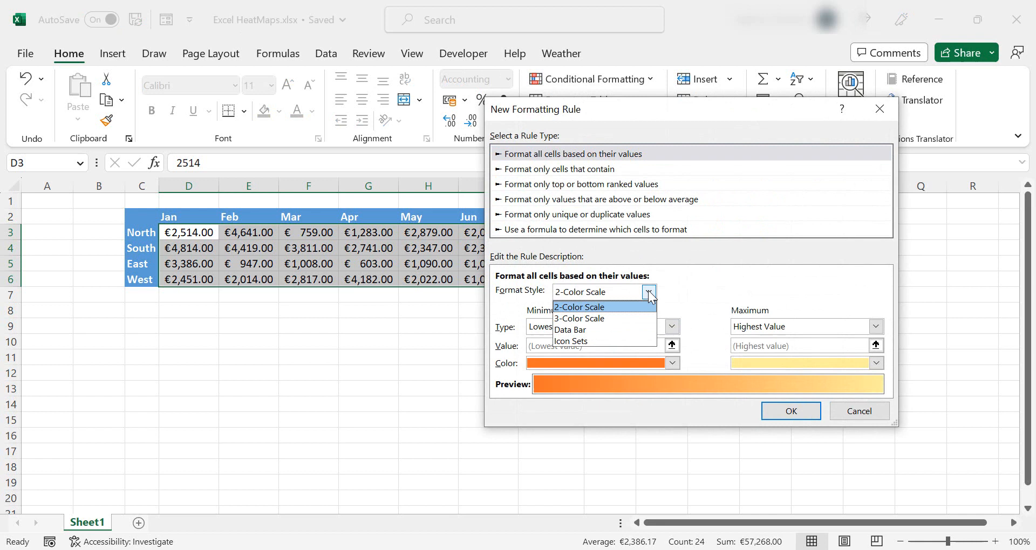
{"action": "left_click", "coordinate": [632, 315]}
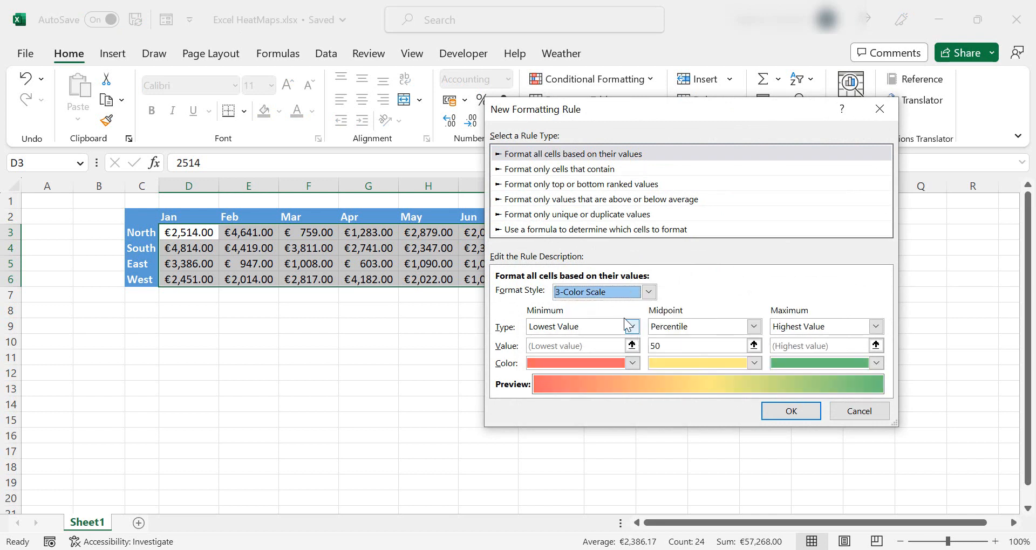
Set the color scale's minimum point to type Number with value 3000
{"action": "left_click", "coordinate": [632, 326]}
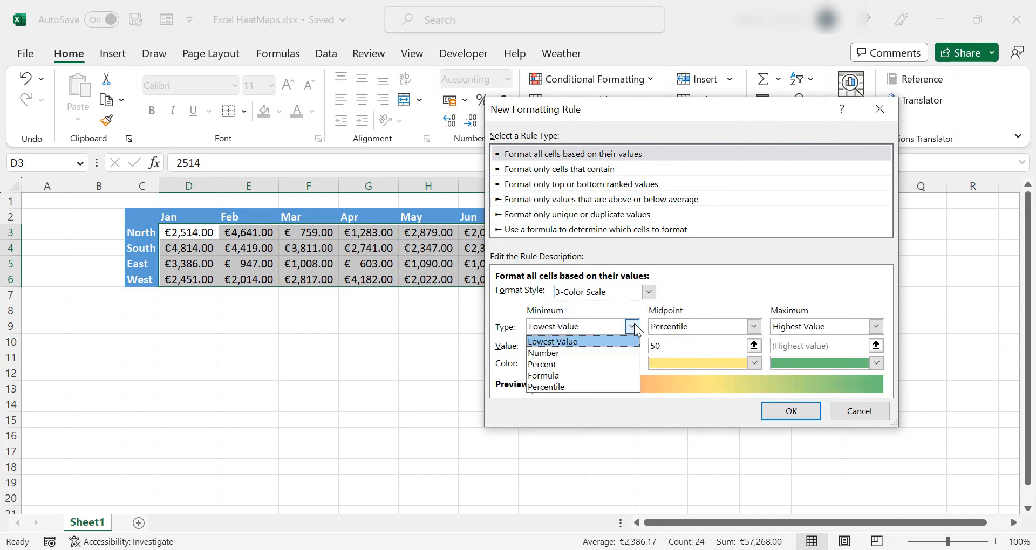
{"action": "left_click", "coordinate": [600, 351]}
{"action": "left_click", "coordinate": [587, 346]}
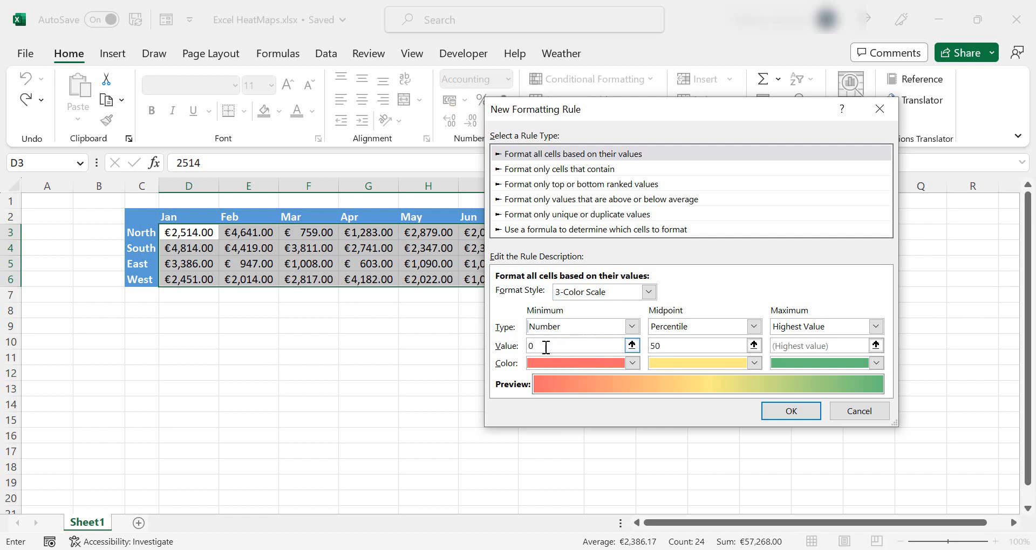
{"action": "key", "text": "BackSpace"}
{"action": "type", "text": "3000"}
Set the color scale's maximum point to type Number with value 4000
{"action": "left_click", "coordinate": [830, 328]}
{"action": "left_click", "coordinate": [827, 353]}
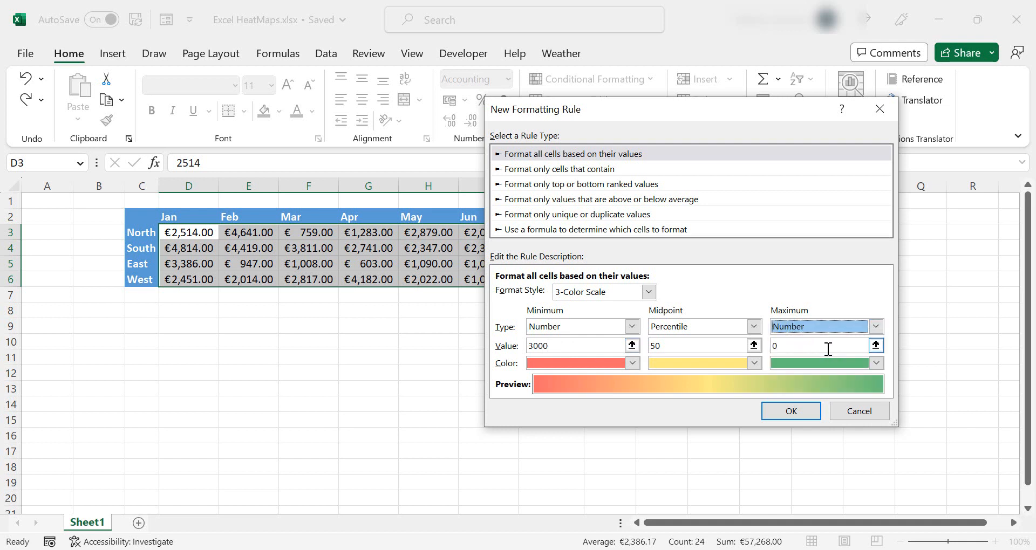
{"action": "left_click", "coordinate": [827, 346]}
{"action": "type", "text": "4000"}
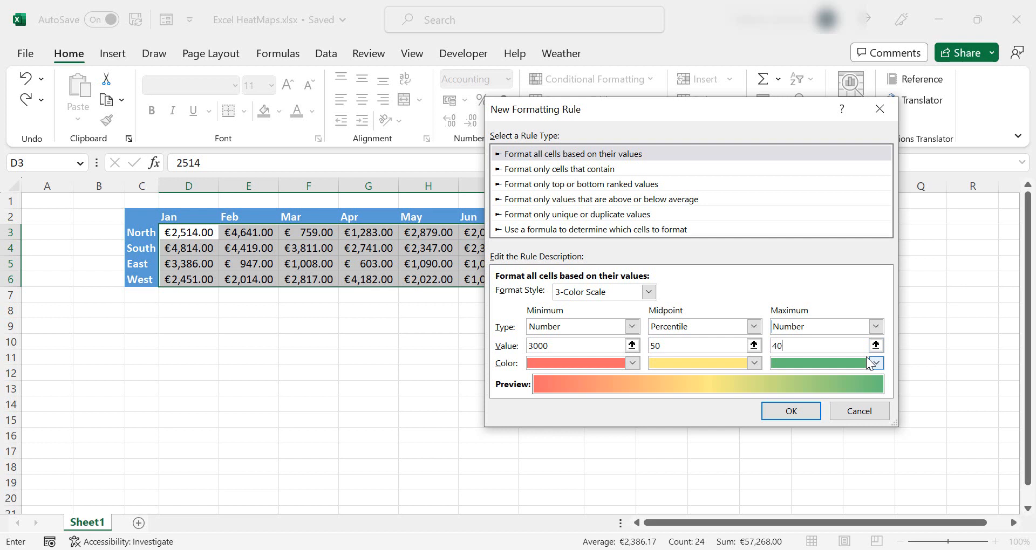
Set the midpoint value to 3500 and apply the new 3-color scale rule
{"action": "left_click", "coordinate": [696, 348]}
{"action": "key", "text": "BackSpace"}
{"action": "key", "text": "BackSpace"}
{"action": "type", "text": "3500"}
{"action": "left_click", "coordinate": [791, 411]}
{"action": "left_click", "coordinate": [215, 337]}
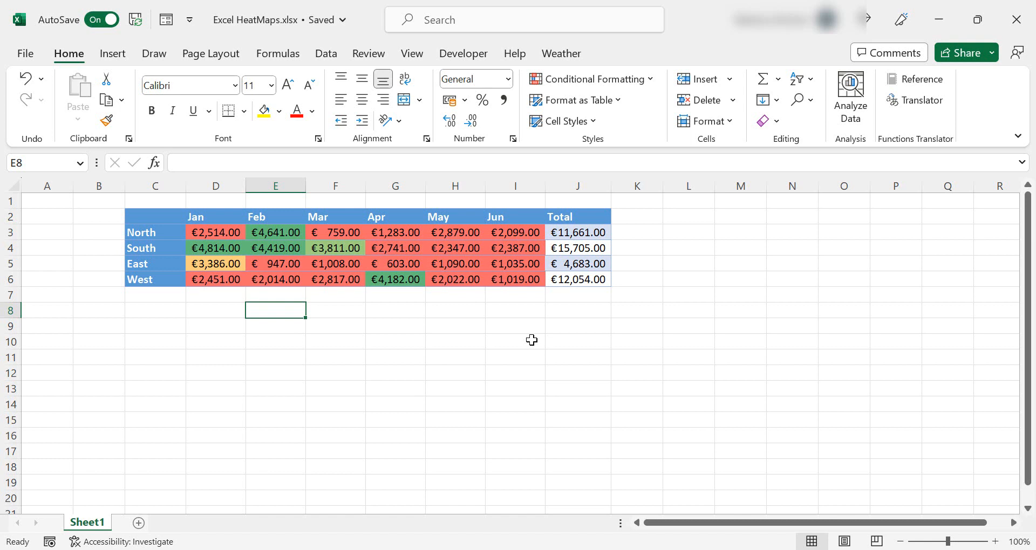
Convert the whole sales data range C2:J6 into a table with headers
{"action": "left_click", "coordinate": [449, 267]}
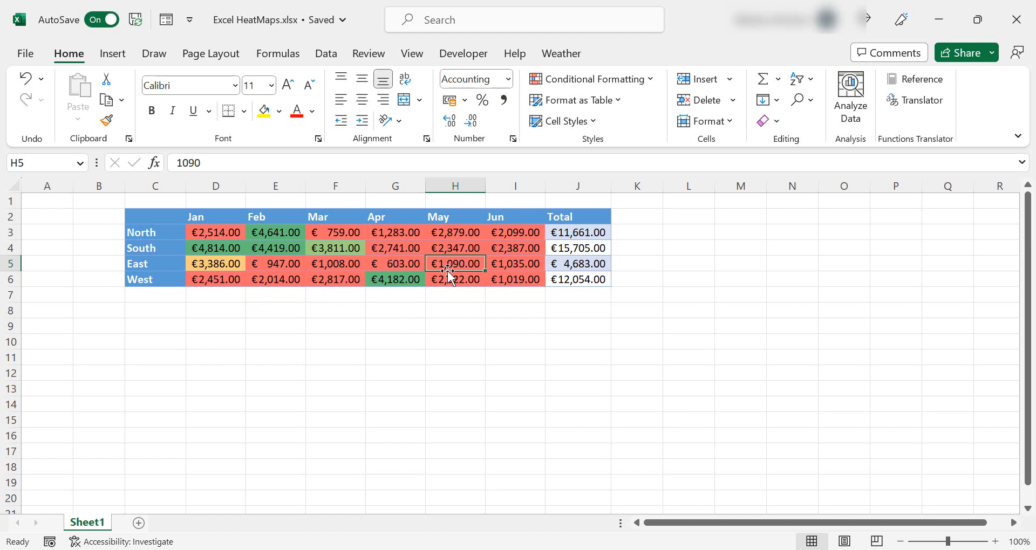
{"action": "key", "text": "ctrl+a"}
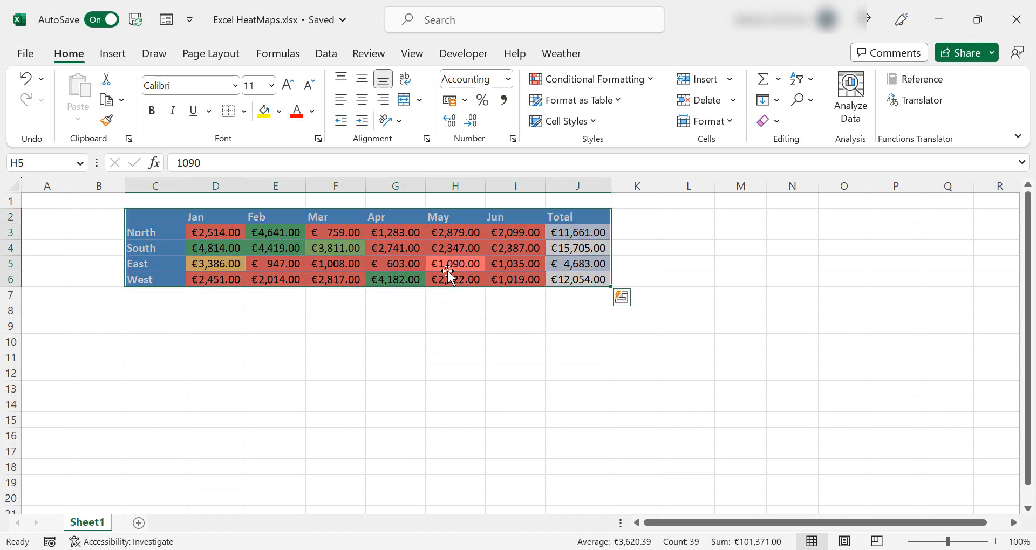
{"action": "key", "text": "ctrl+t"}
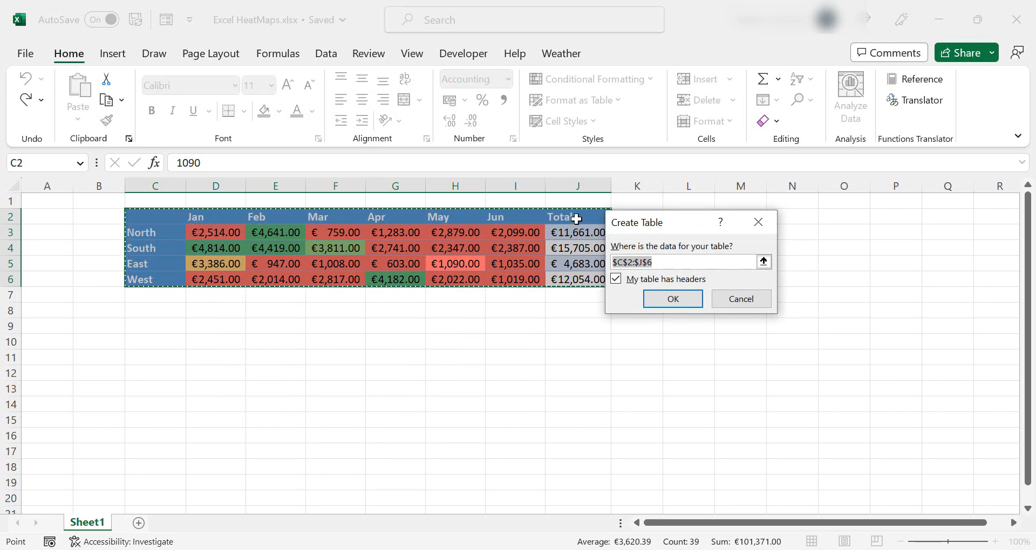
{"action": "left_click", "coordinate": [681, 296]}
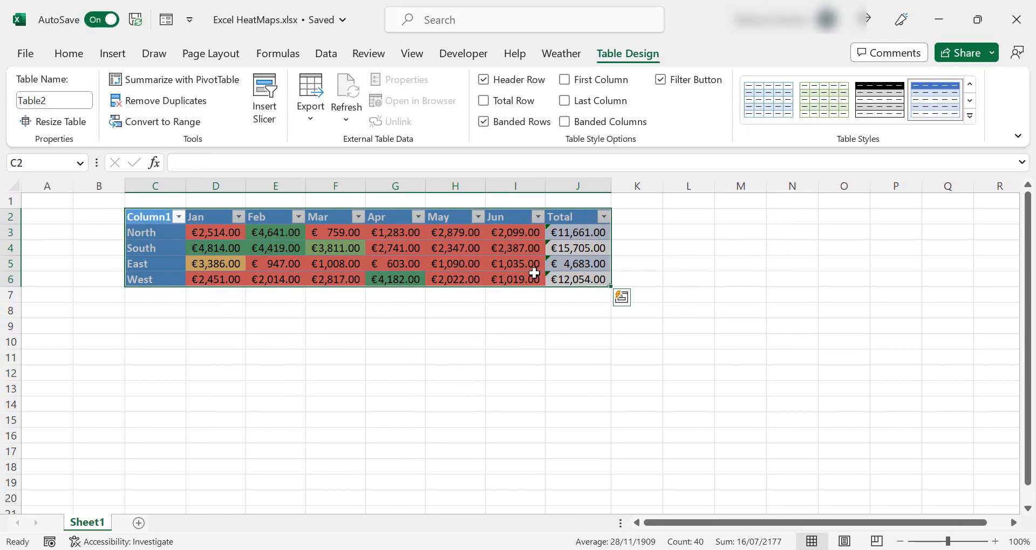
Insert a new table column to the left of the Total column
{"action": "left_click", "coordinate": [493, 249]}
{"action": "left_click", "coordinate": [502, 234]}
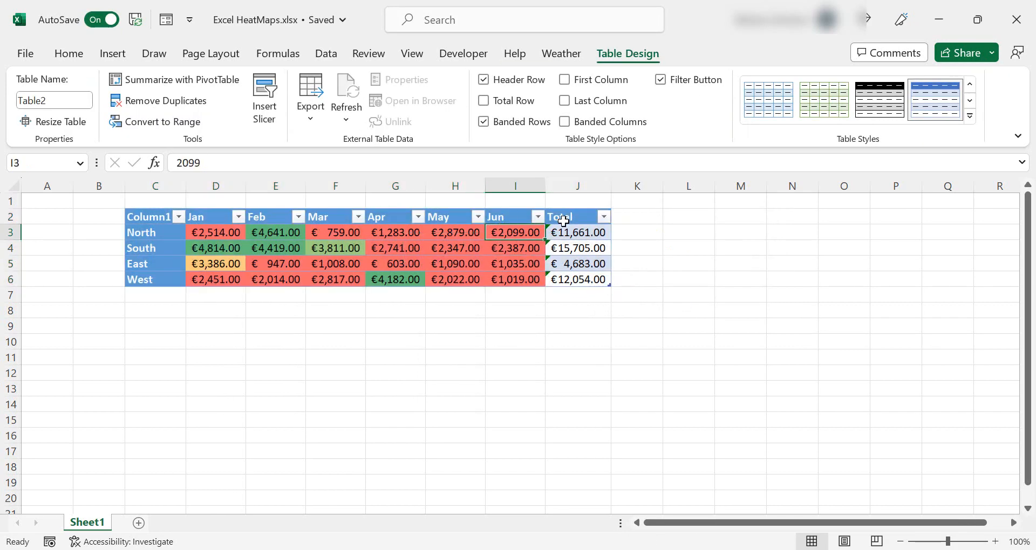
{"action": "left_click", "coordinate": [515, 186]}
{"action": "left_click", "coordinate": [564, 219]}
{"action": "right_click", "coordinate": [564, 218]}
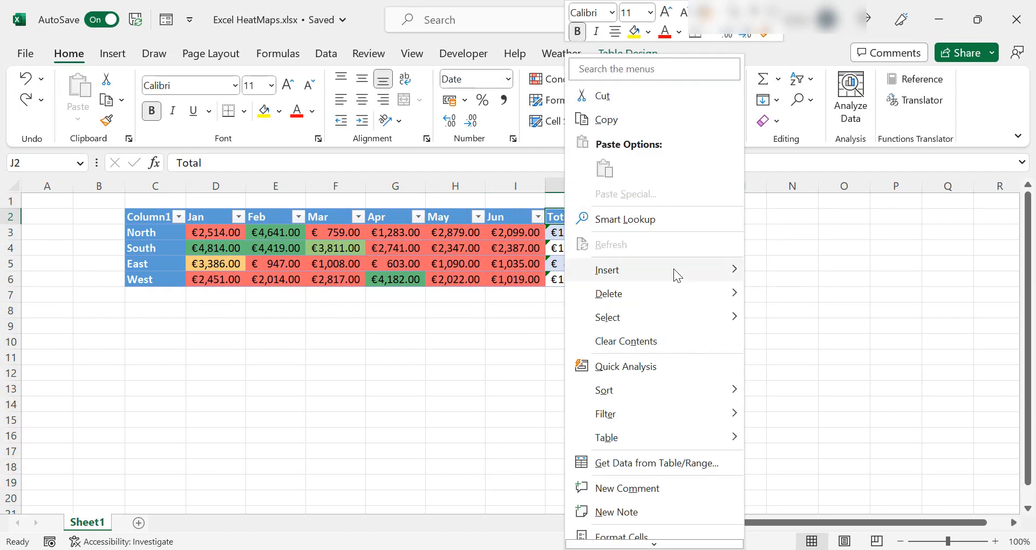
{"action": "mouse_move", "coordinate": [675, 271]}
{"action": "left_click", "coordinate": [830, 271]}
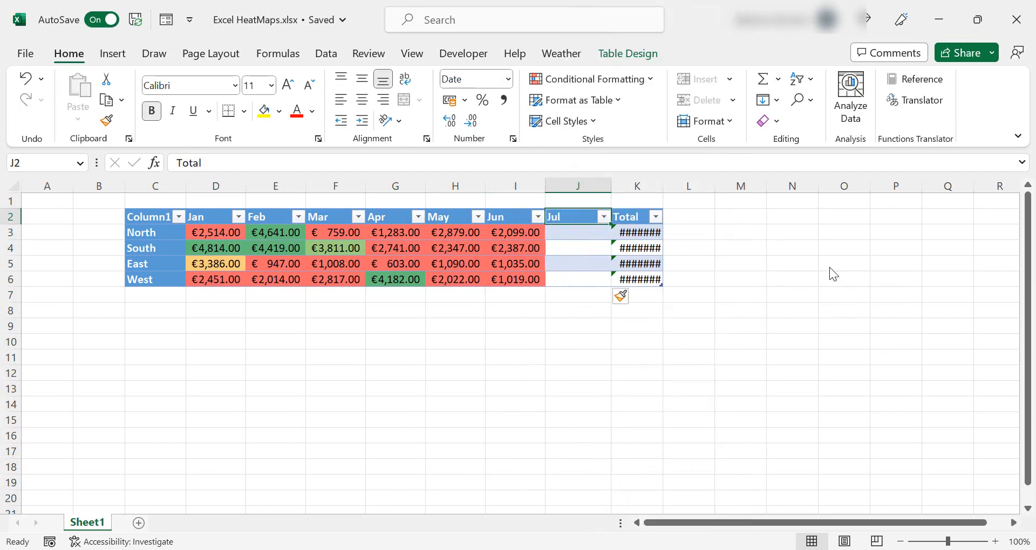
Enter a formula in the new July column adding 5000 to each region's June value
{"action": "left_click", "coordinate": [537, 249]}
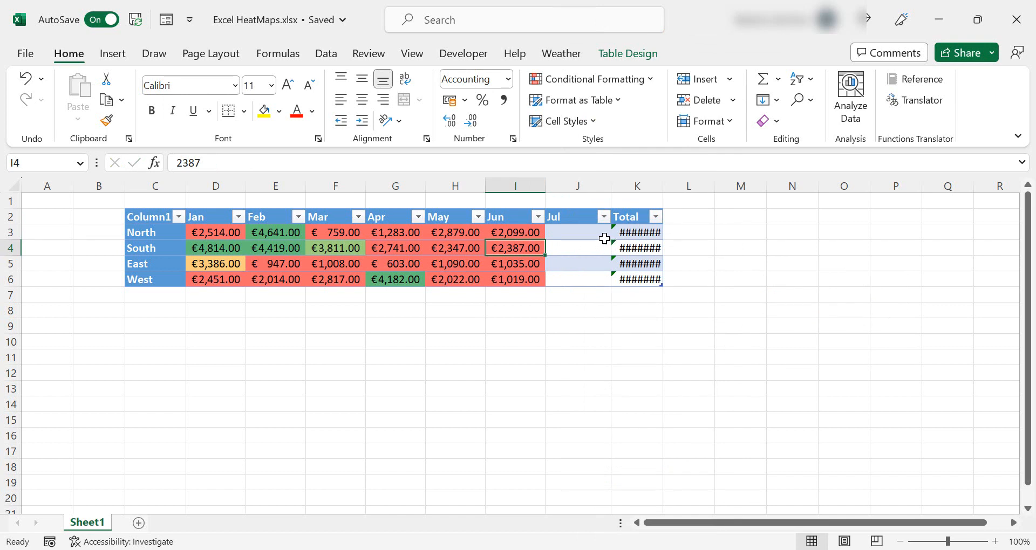
{"action": "left_click", "coordinate": [602, 236]}
{"action": "key", "text": "F2"}
{"action": "type", "text": "="}
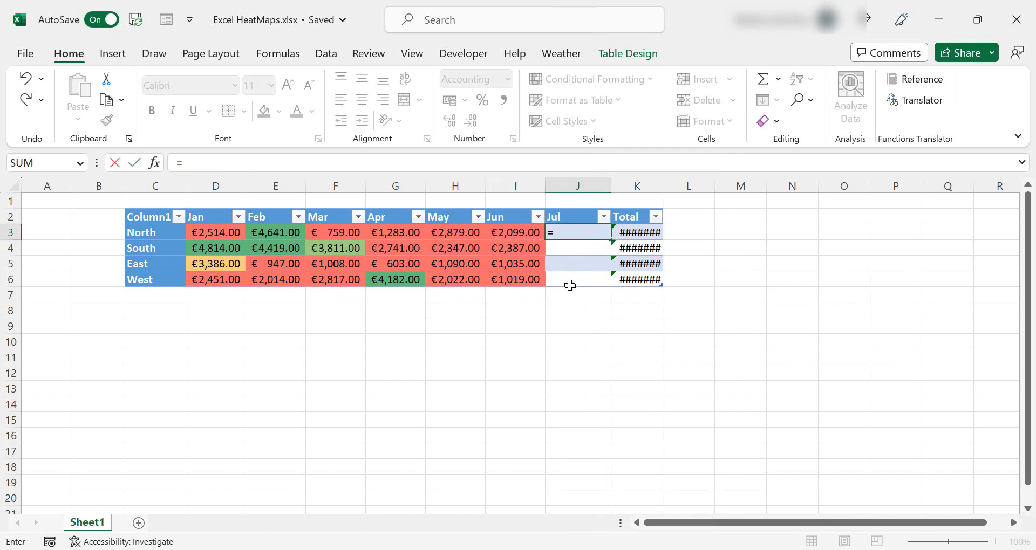
{"action": "key", "text": "Left"}
{"action": "type", "text": "+"}
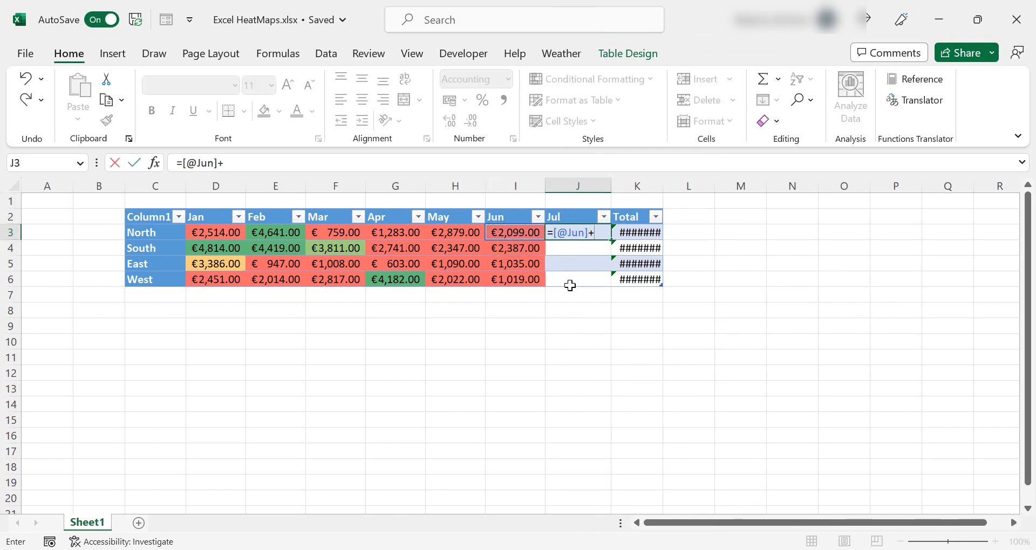
{"action": "type", "text": "5000"}
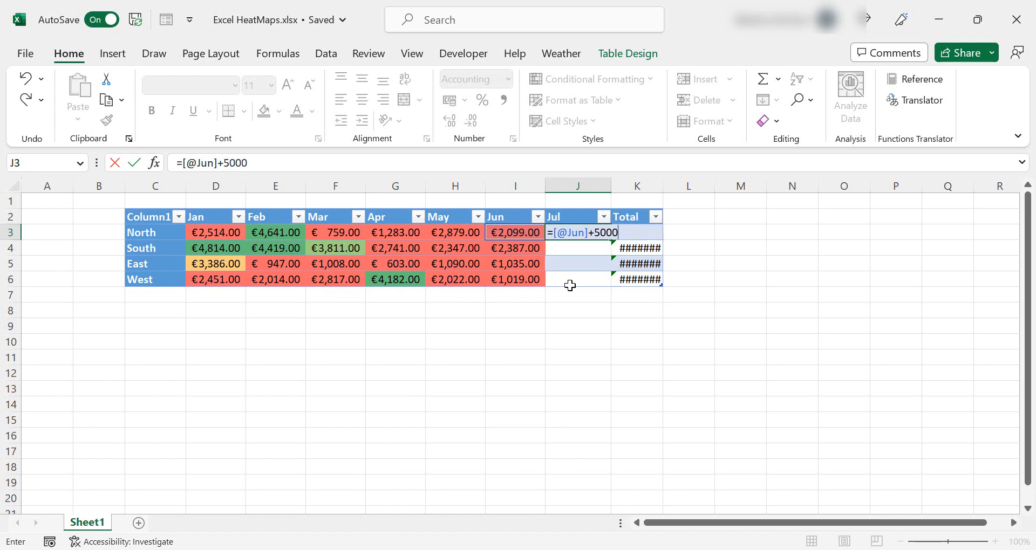
{"action": "key", "text": "Return"}
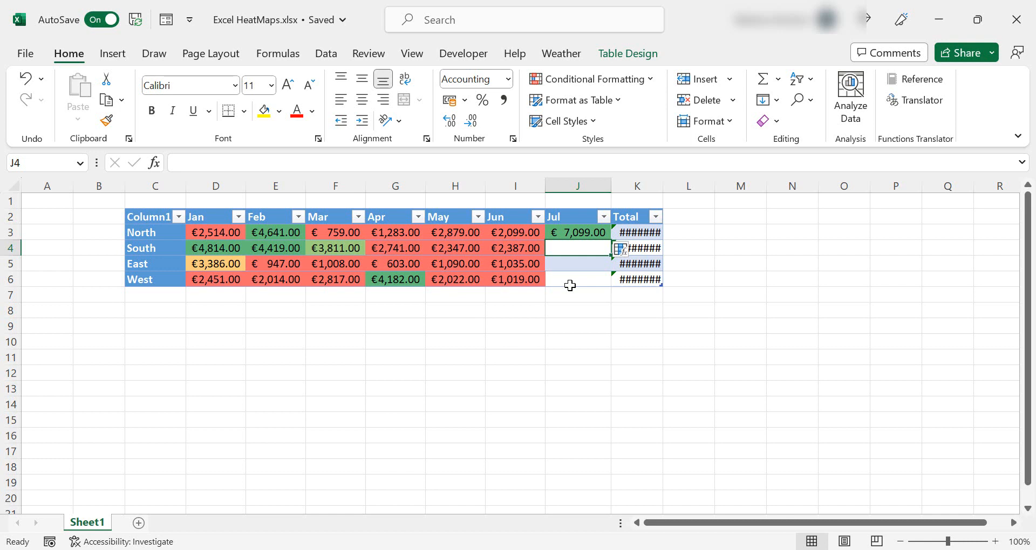
Edit the East row's July formula so it adds only 5 to June's value
{"action": "left_click", "coordinate": [593, 237]}
{"action": "double_click", "coordinate": [611, 239]}
{"action": "left_click", "coordinate": [607, 263]}
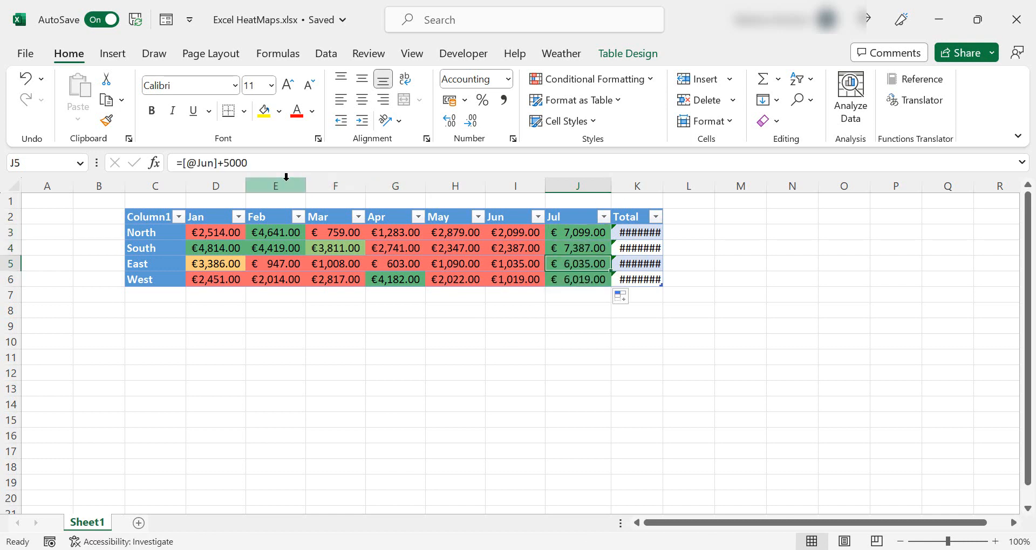
{"action": "left_click", "coordinate": [281, 169]}
{"action": "key", "text": "BackSpace"}
{"action": "key", "text": "BackSpace"}
{"action": "key", "text": "BackSpace"}
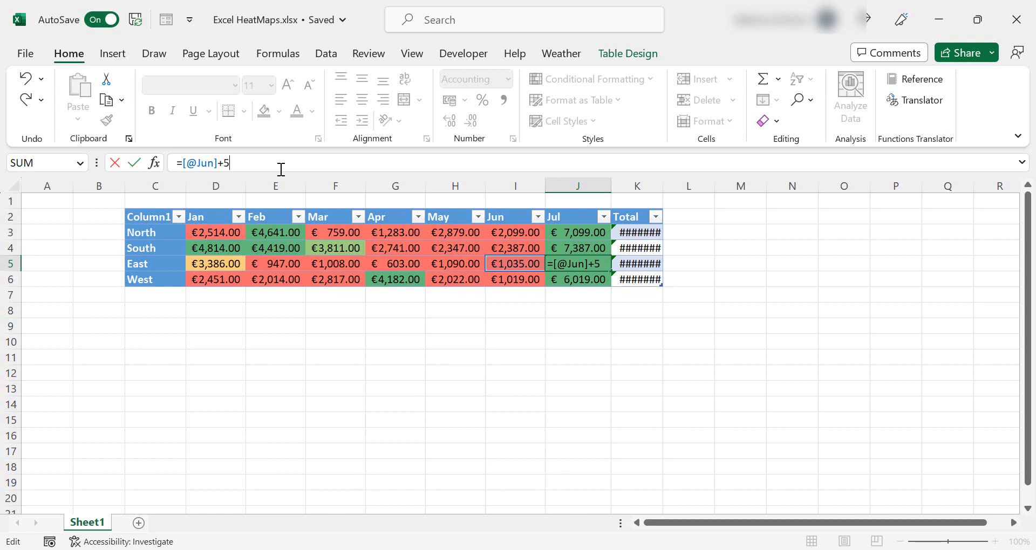
{"action": "key", "text": "Return"}
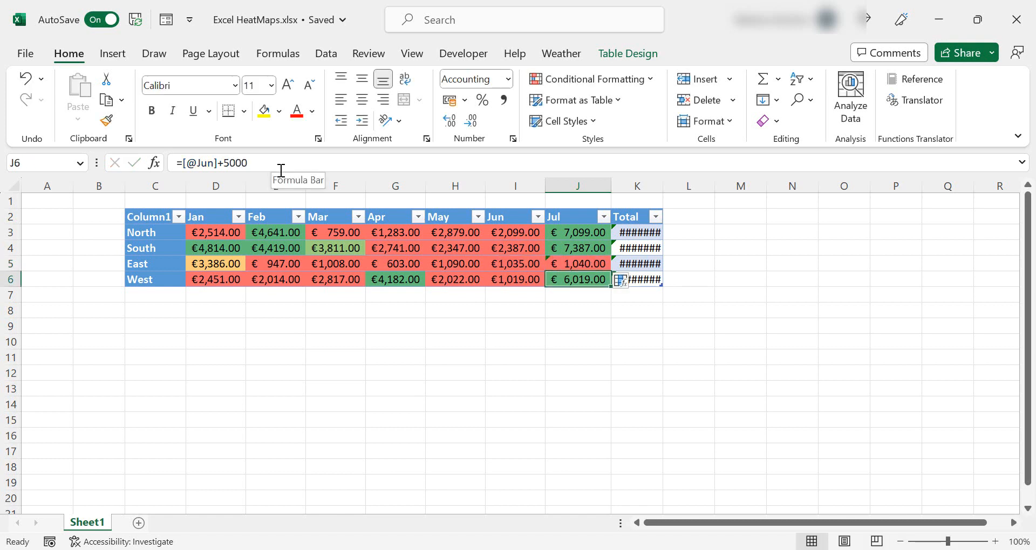
Open the conditional formatting options to review the rules
{"action": "left_click", "coordinate": [276, 357]}
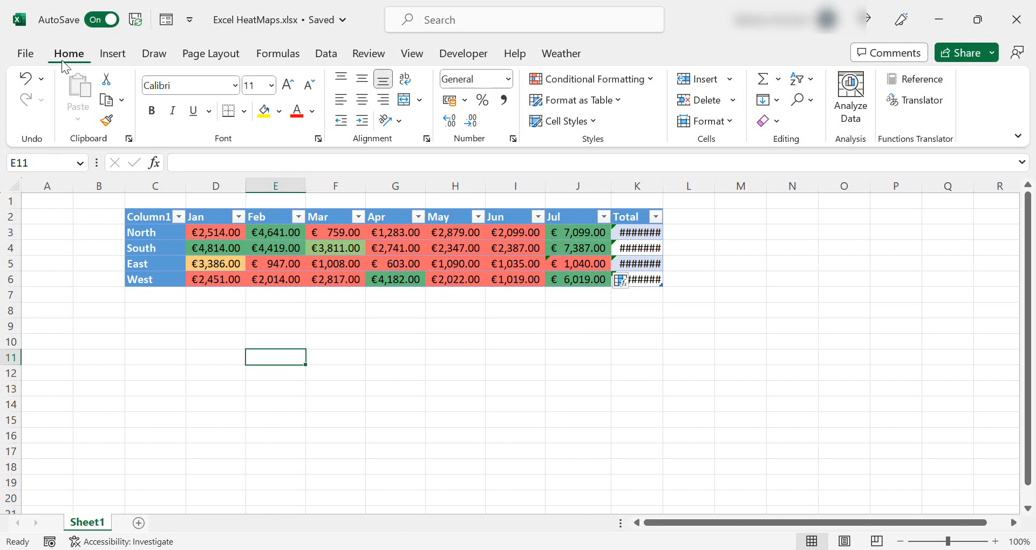
{"action": "left_click", "coordinate": [656, 80]}
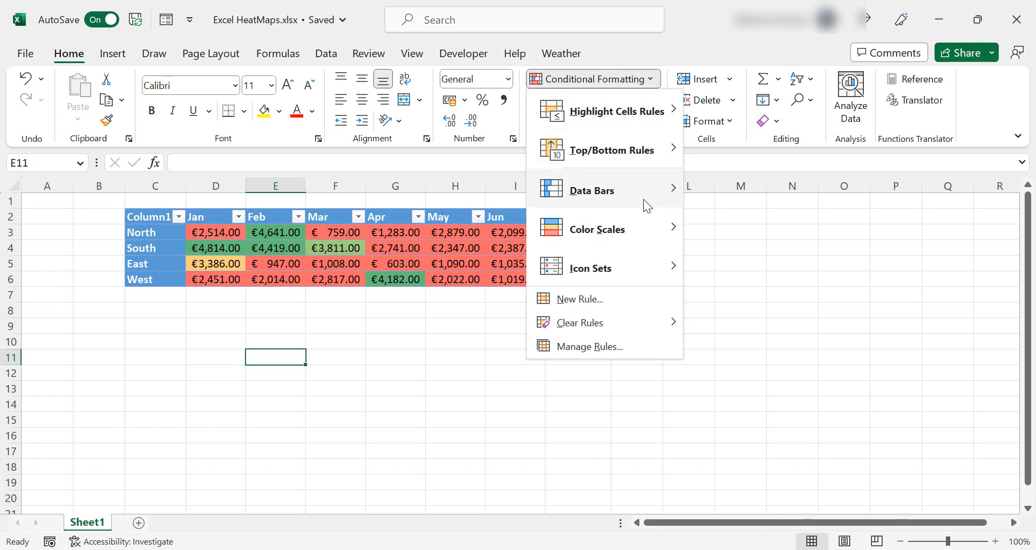
{"action": "mouse_move", "coordinate": [634, 203]}
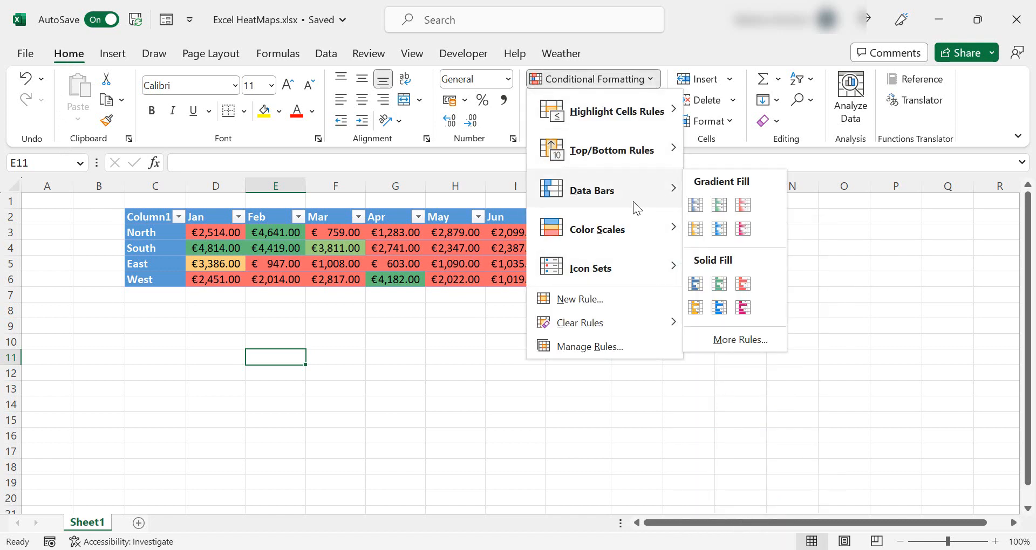